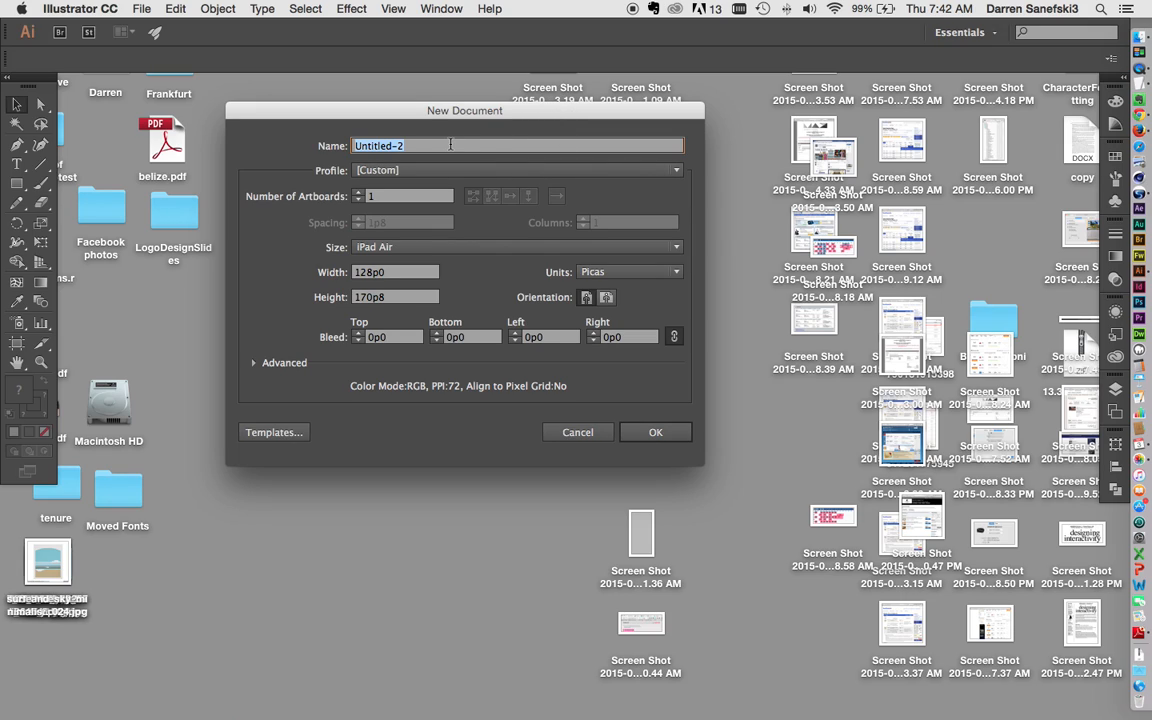
Create a new document named Tools with the Print profile, Letter size, Picas units and portrait orientation
type("Tools")
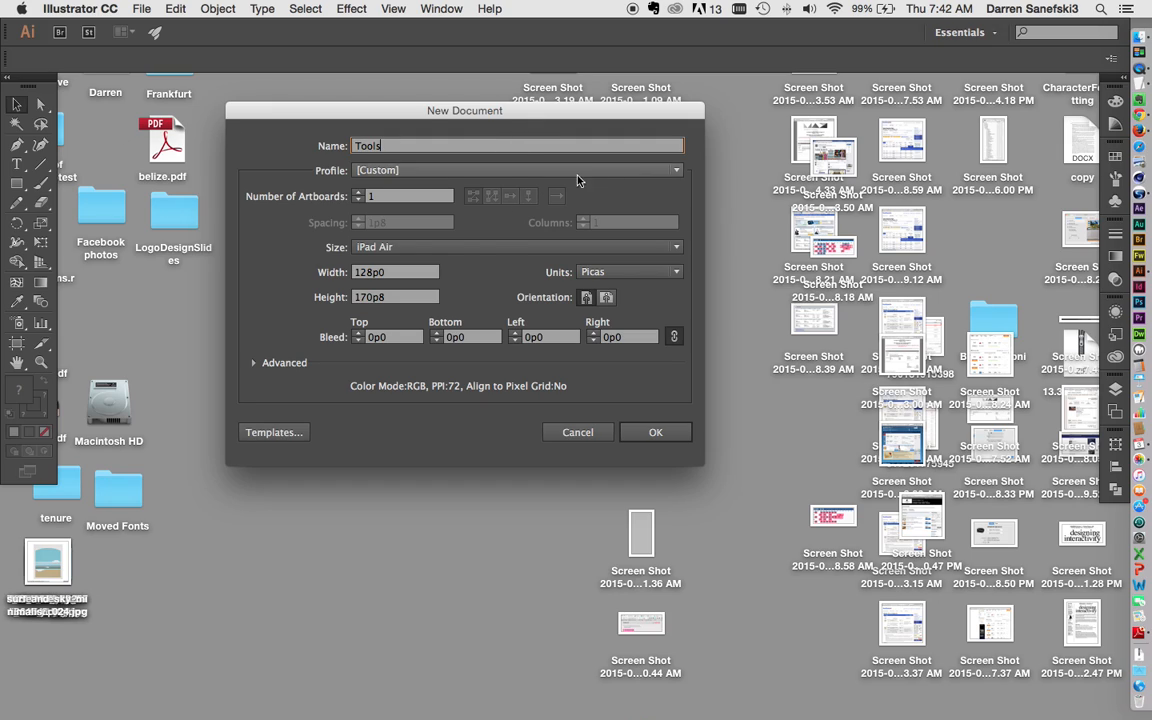
left_click(674, 171)
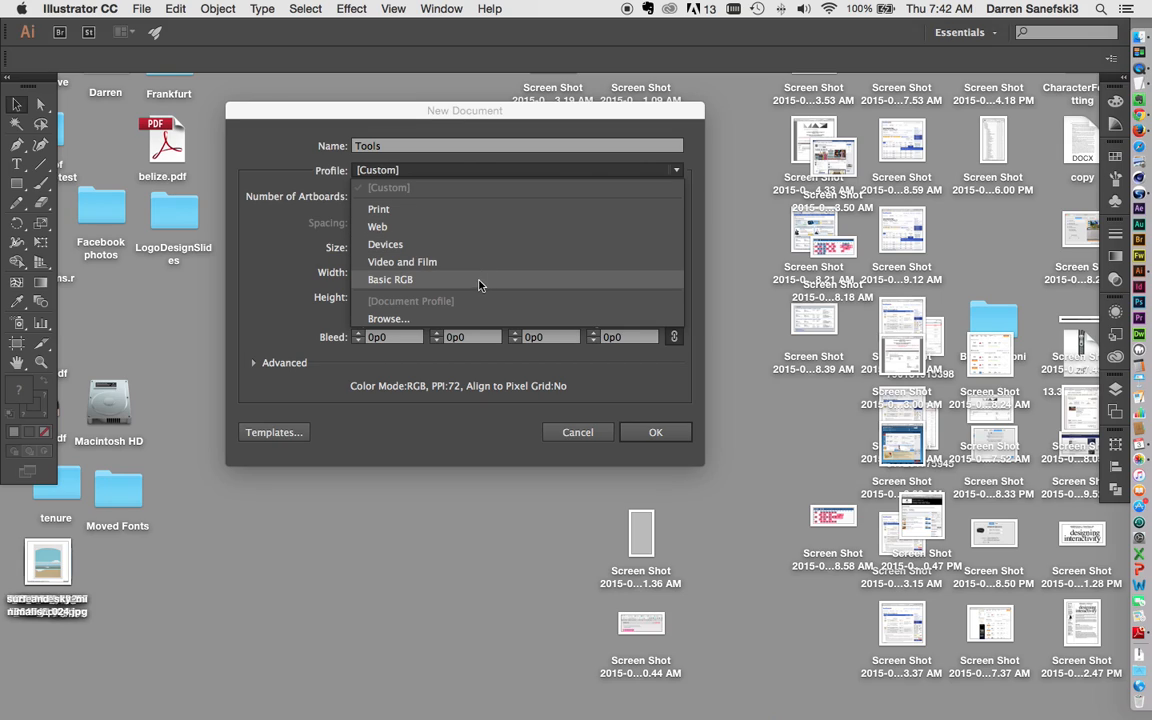
left_click(395, 212)
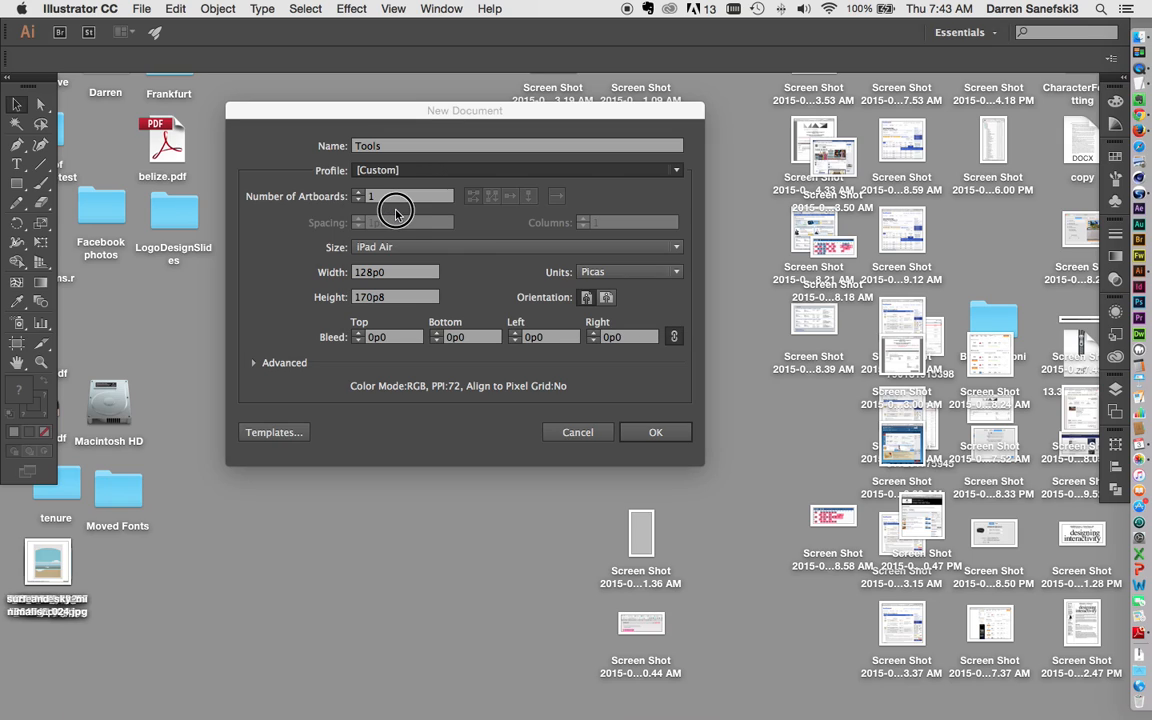
left_click(491, 251)
left_click(489, 293)
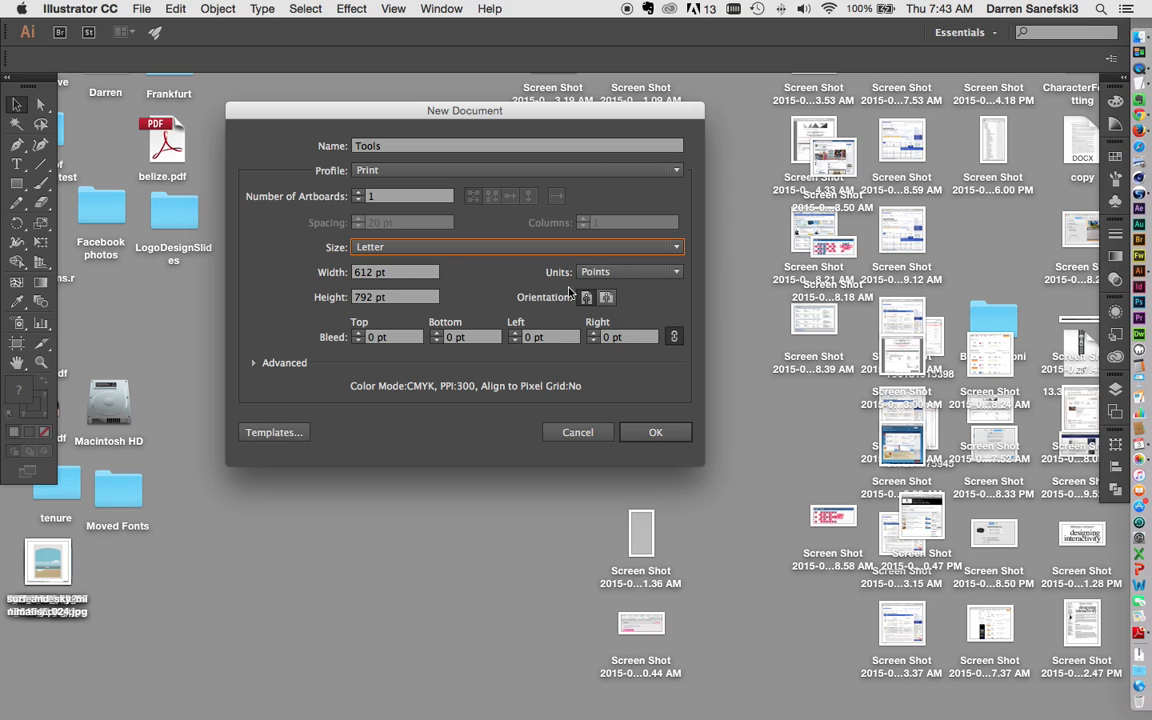
left_click(668, 276)
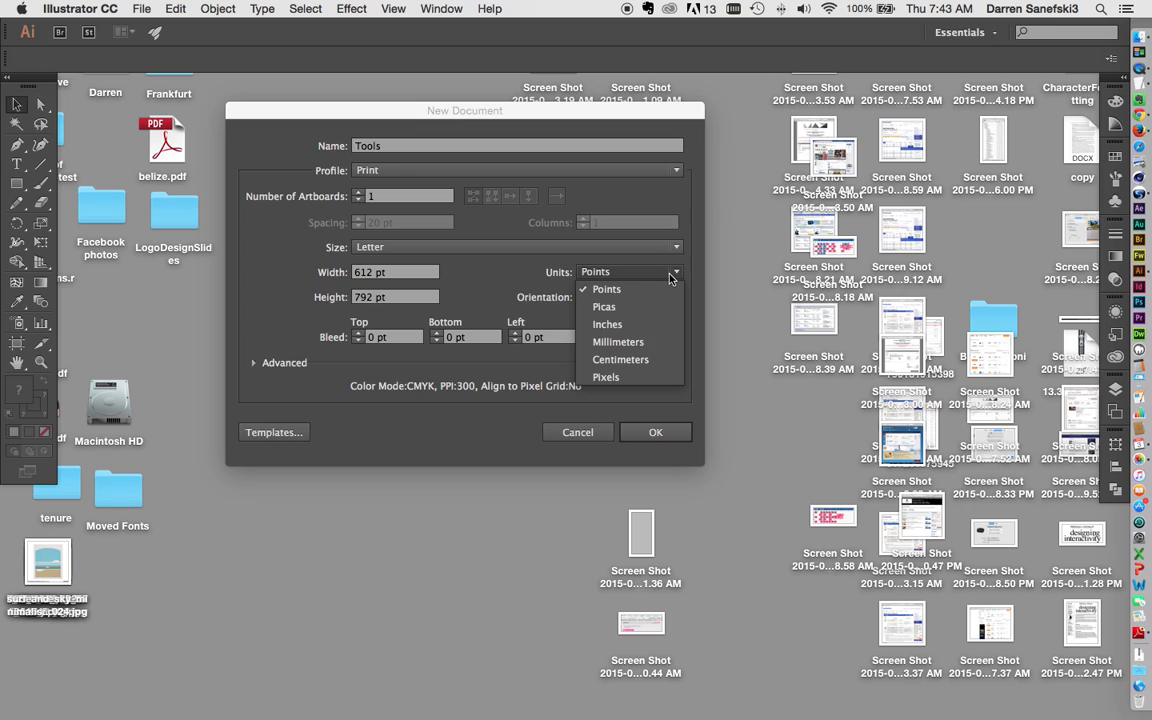
left_click(650, 308)
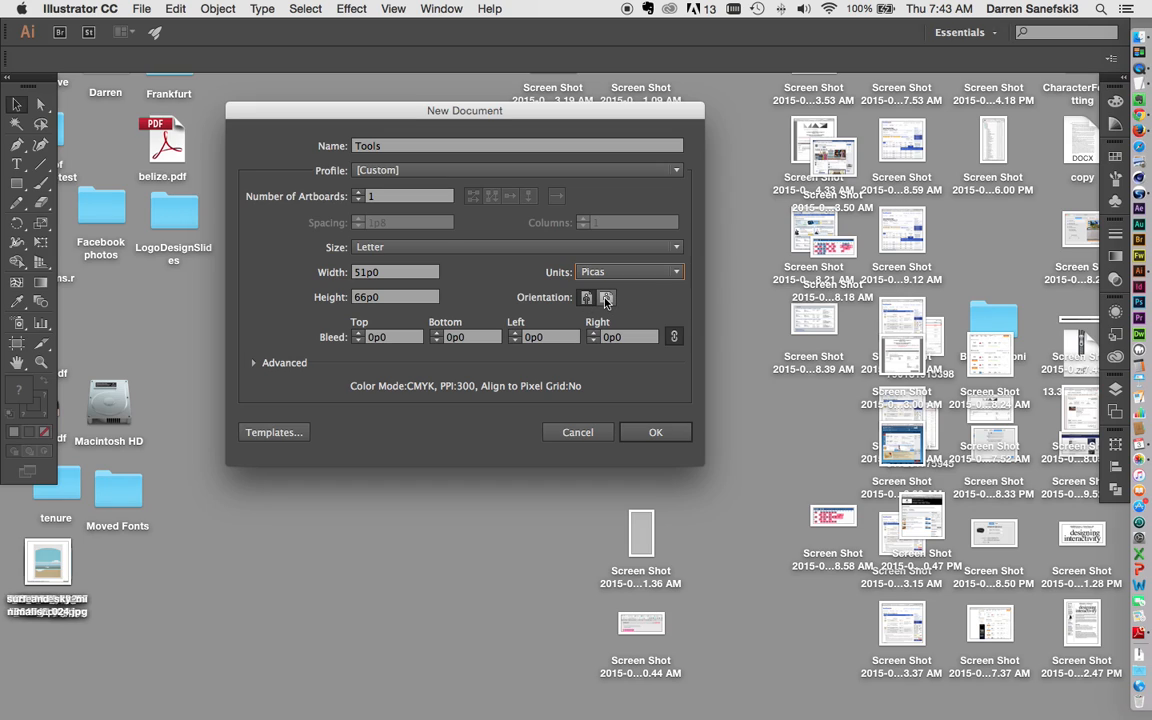
left_click(654, 432)
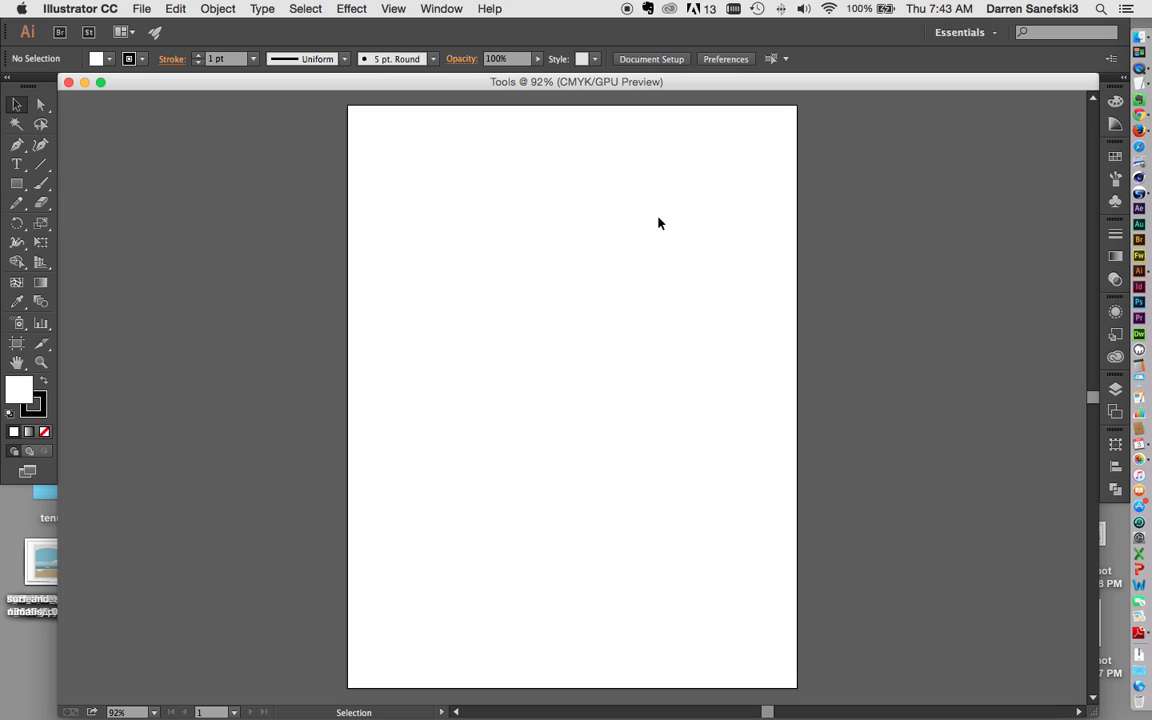
Draw a wide rectangle across the upper half of the artboard
left_click(15, 186)
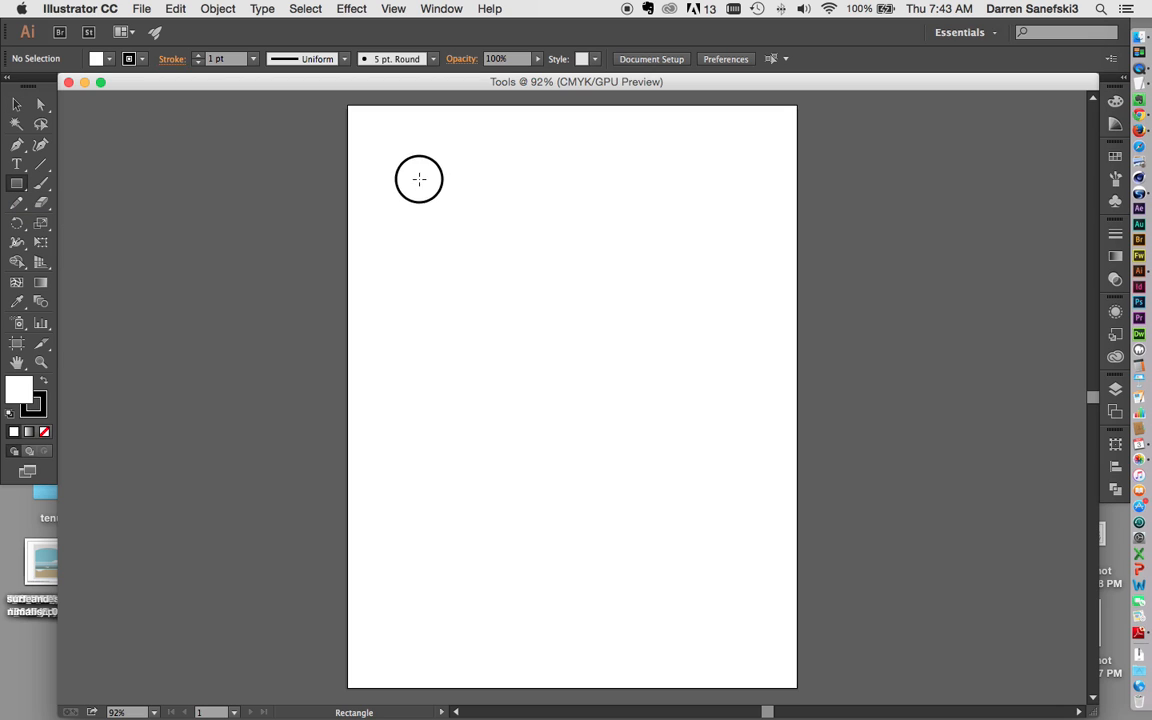
mouse_move(411, 170)
left_mouse_down()
mouse_move(681, 393)
mouse_move(753, 395)
left_mouse_up()
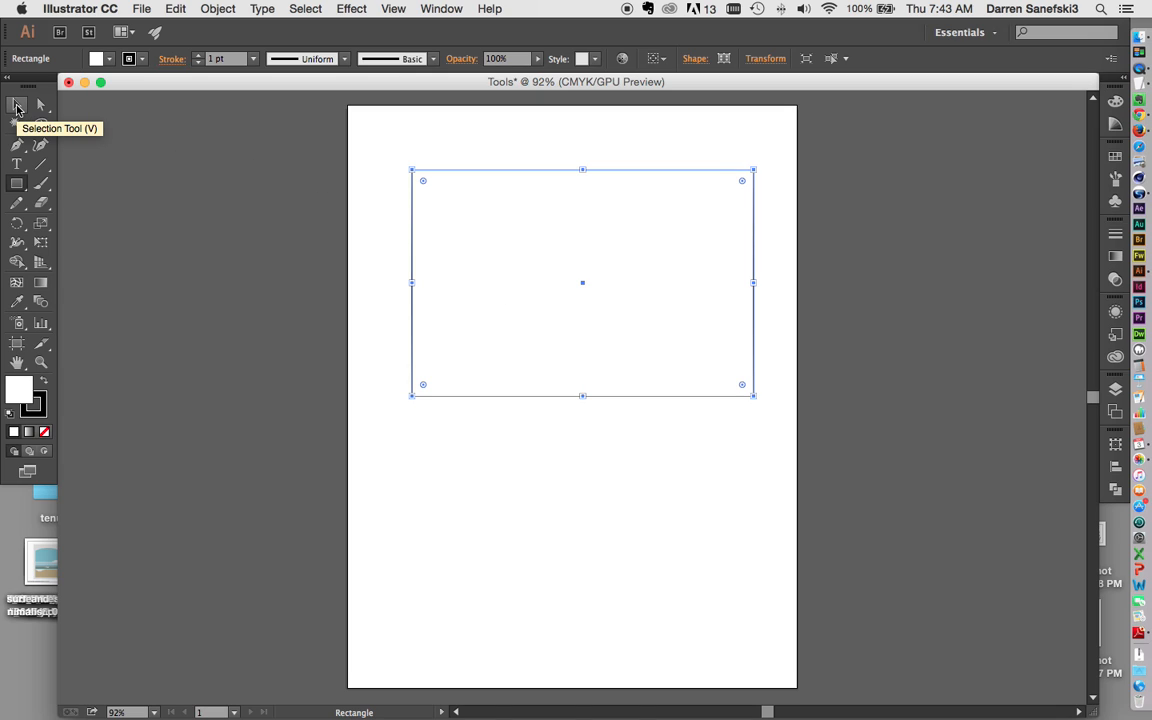
Stretch the rectangle outward to the left, bottom and right, and move it slightly down past the artboard's left edge
left_click(16, 106)
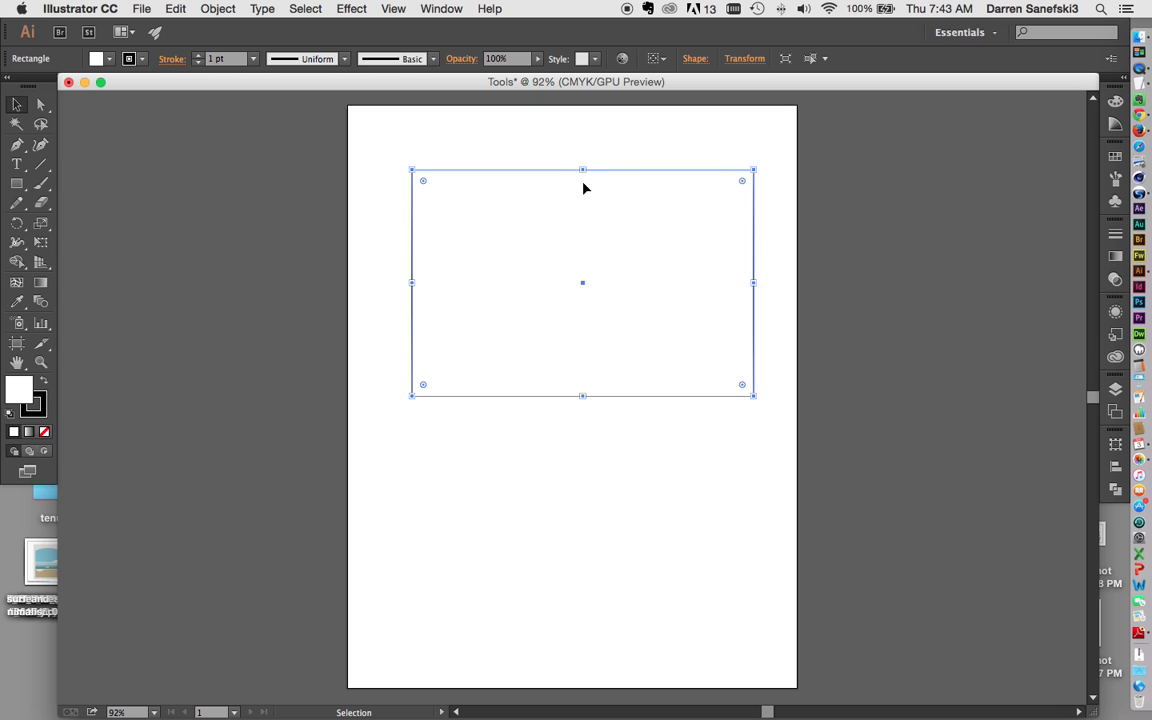
left_click_drag(582, 172, 577, 215)
left_click_drag(411, 214, 362, 169)
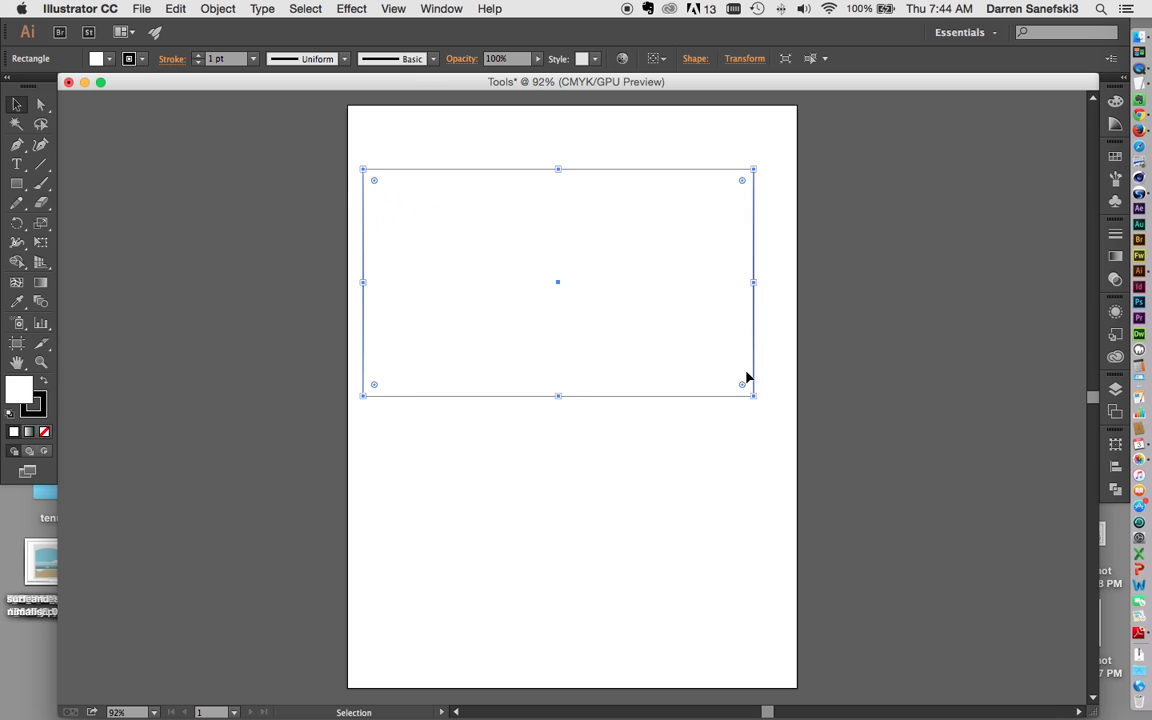
left_click_drag(559, 398, 560, 438)
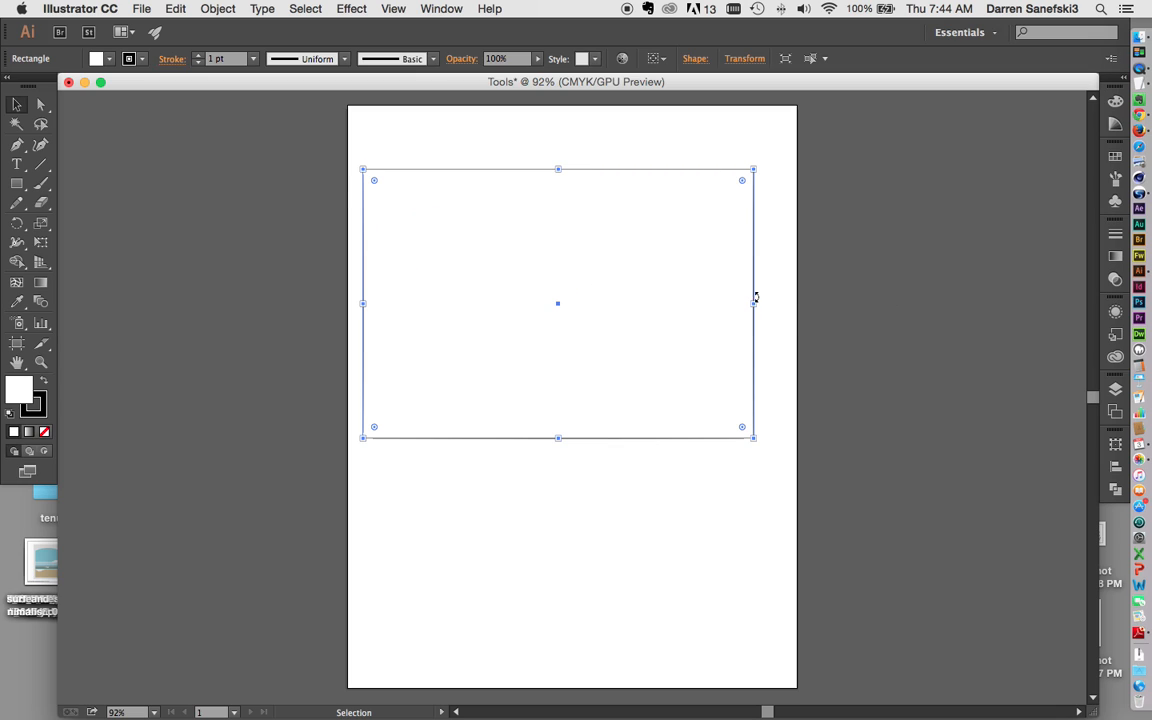
left_click_drag(754, 306, 775, 303)
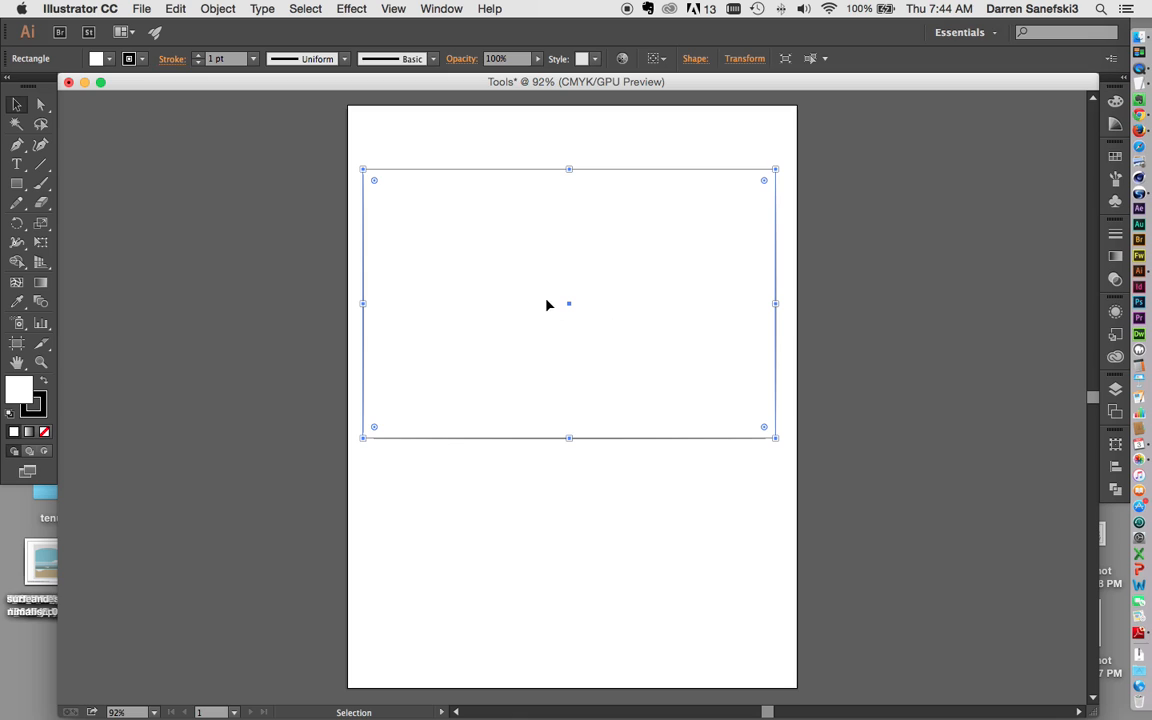
left_click_drag(569, 305, 547, 328)
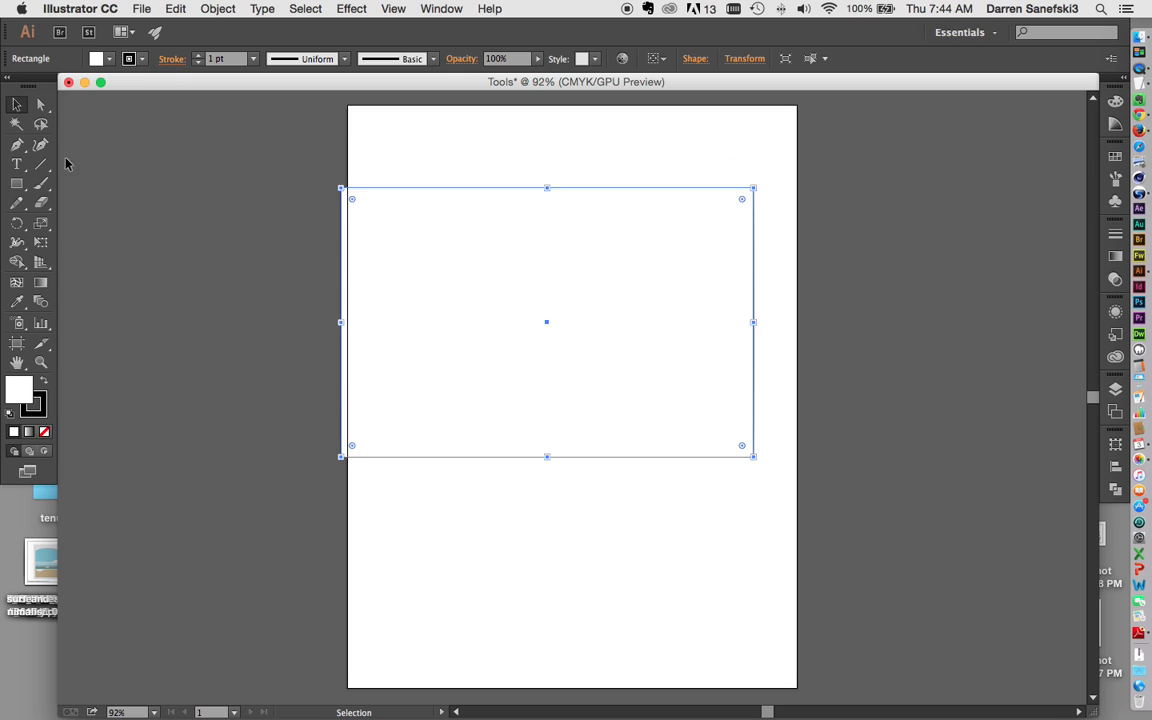
Move the rectangle's four corner anchor points individually with Direct Selection to form an irregular kite-like shape
left_click(43, 105)
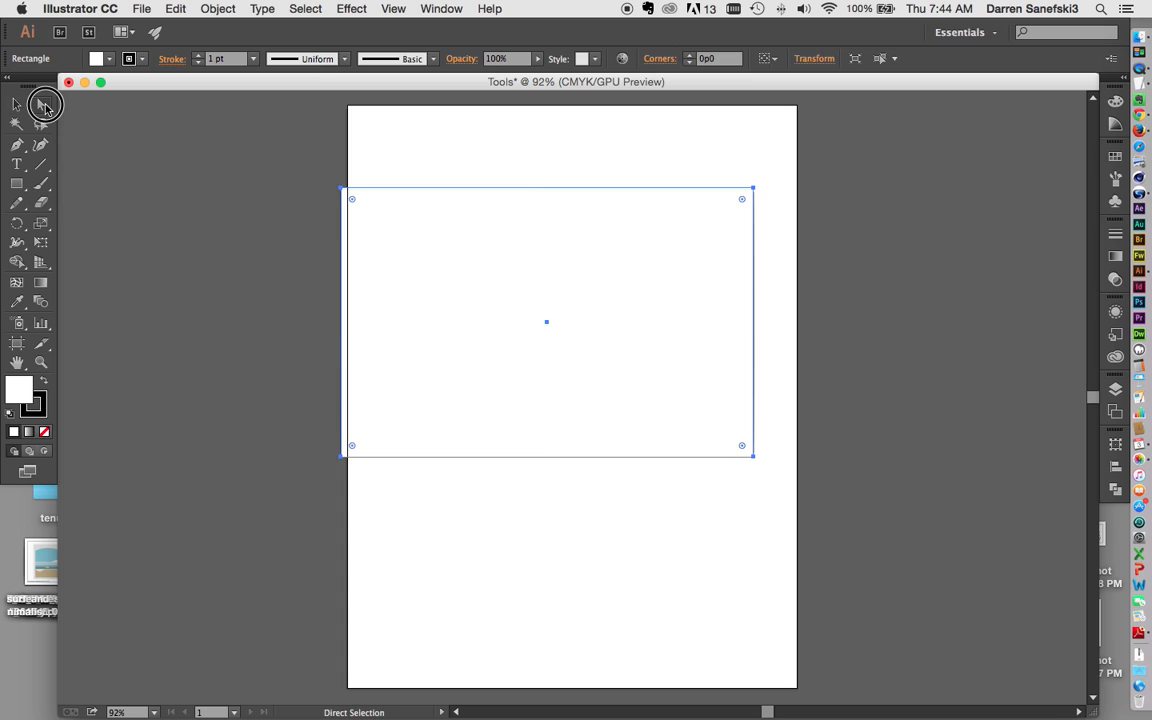
left_click_drag(45, 107, 145, 113)
left_click(502, 150)
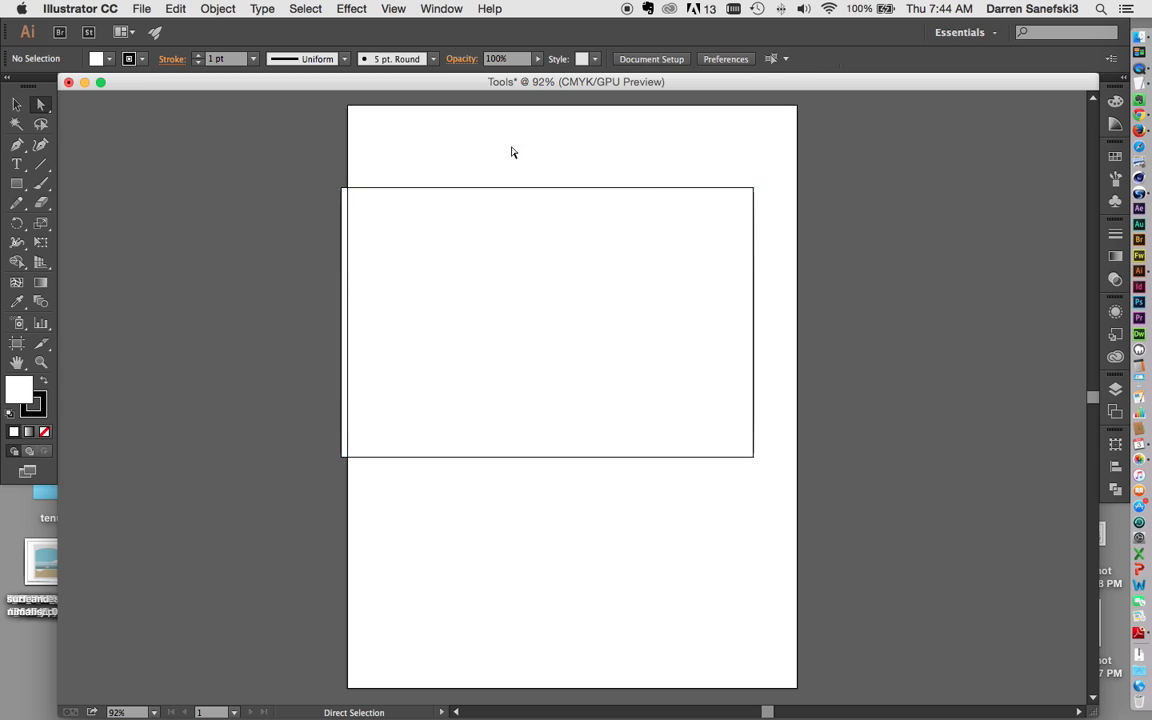
left_click(754, 189)
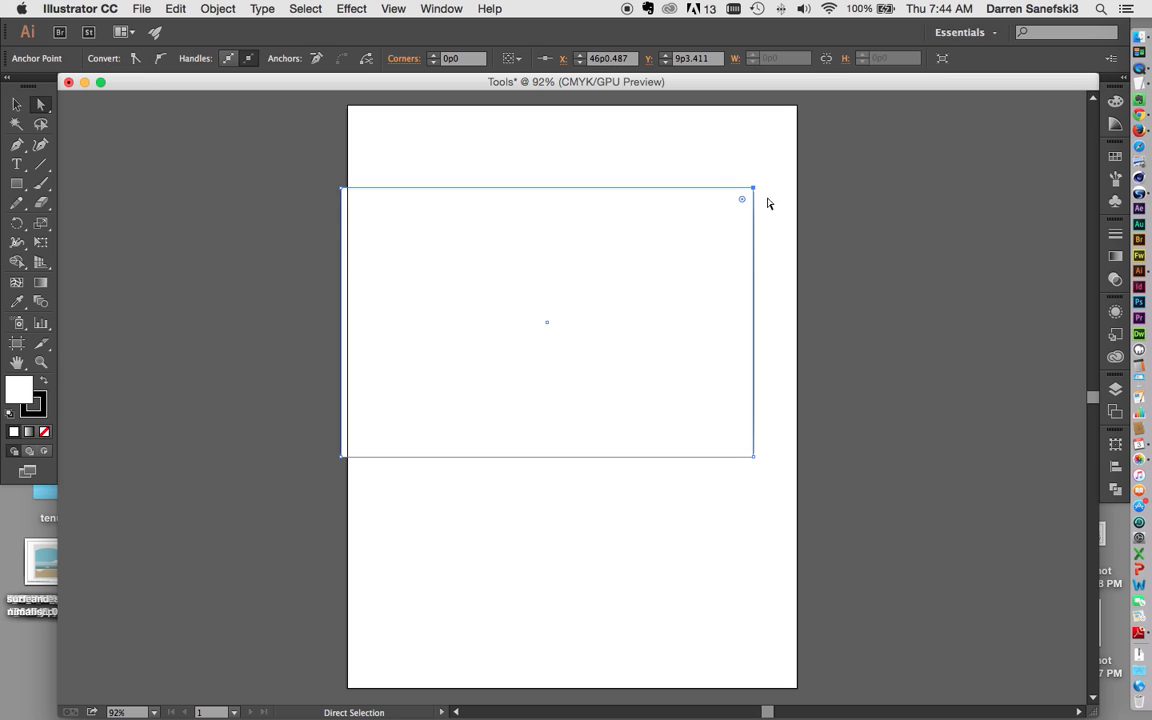
left_click_drag(755, 191, 649, 143)
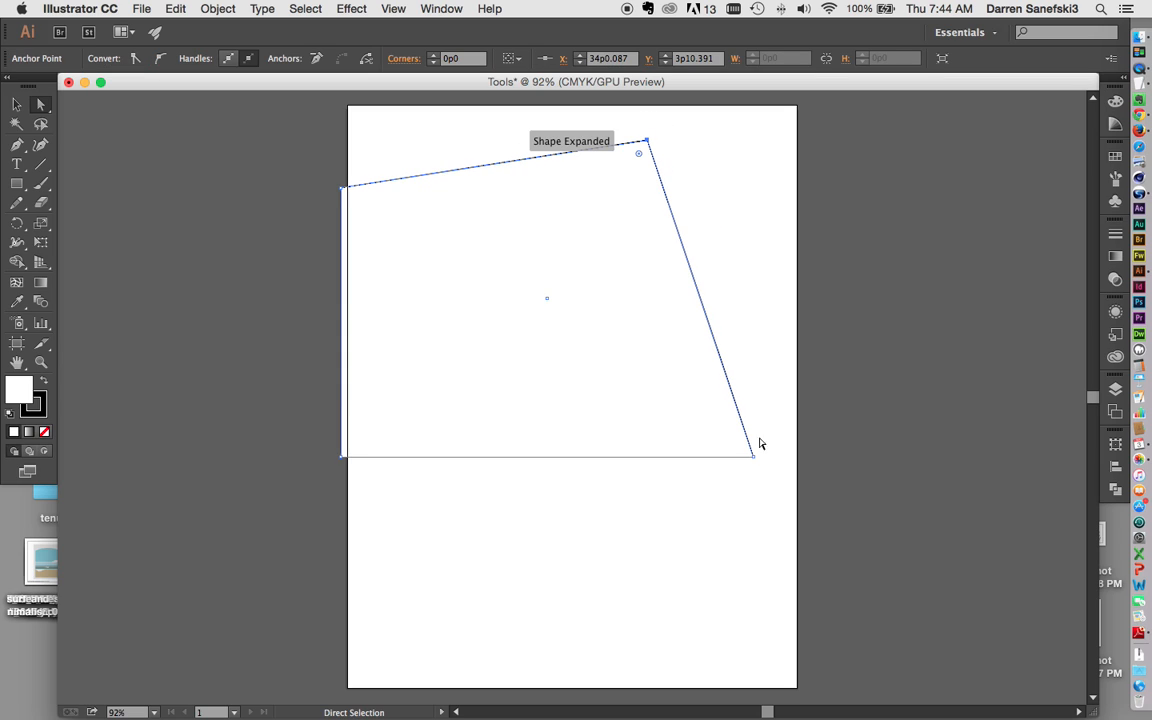
left_click_drag(755, 458, 726, 242)
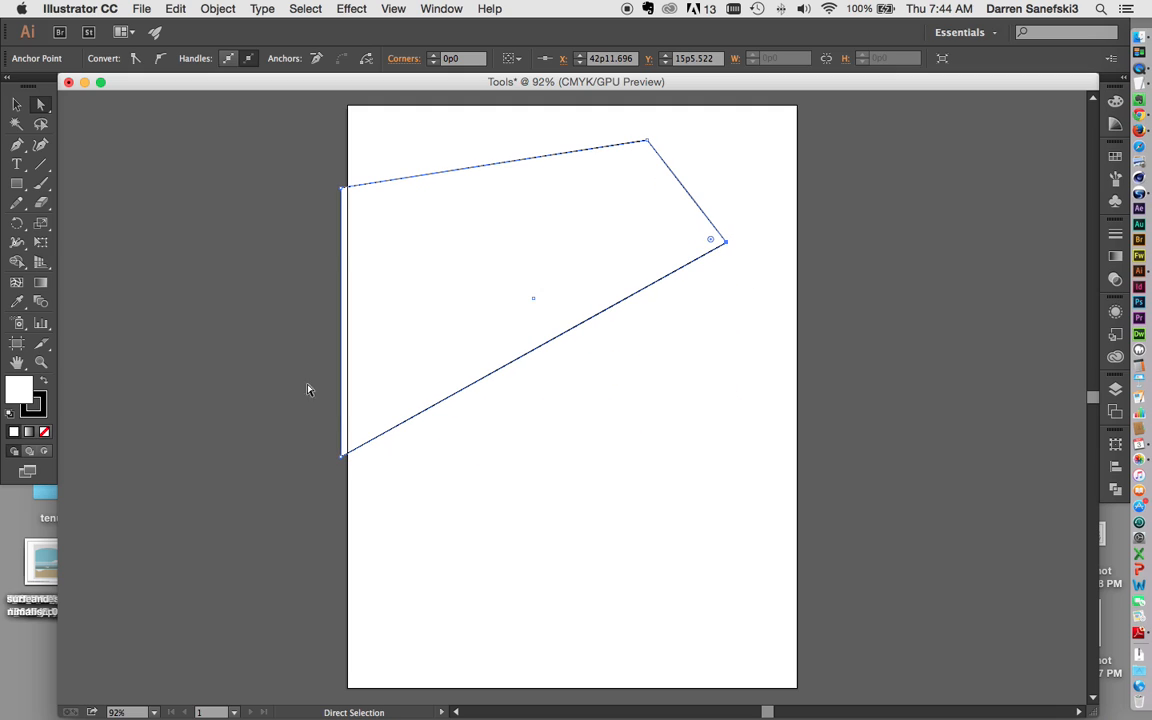
left_click_drag(342, 457, 560, 465)
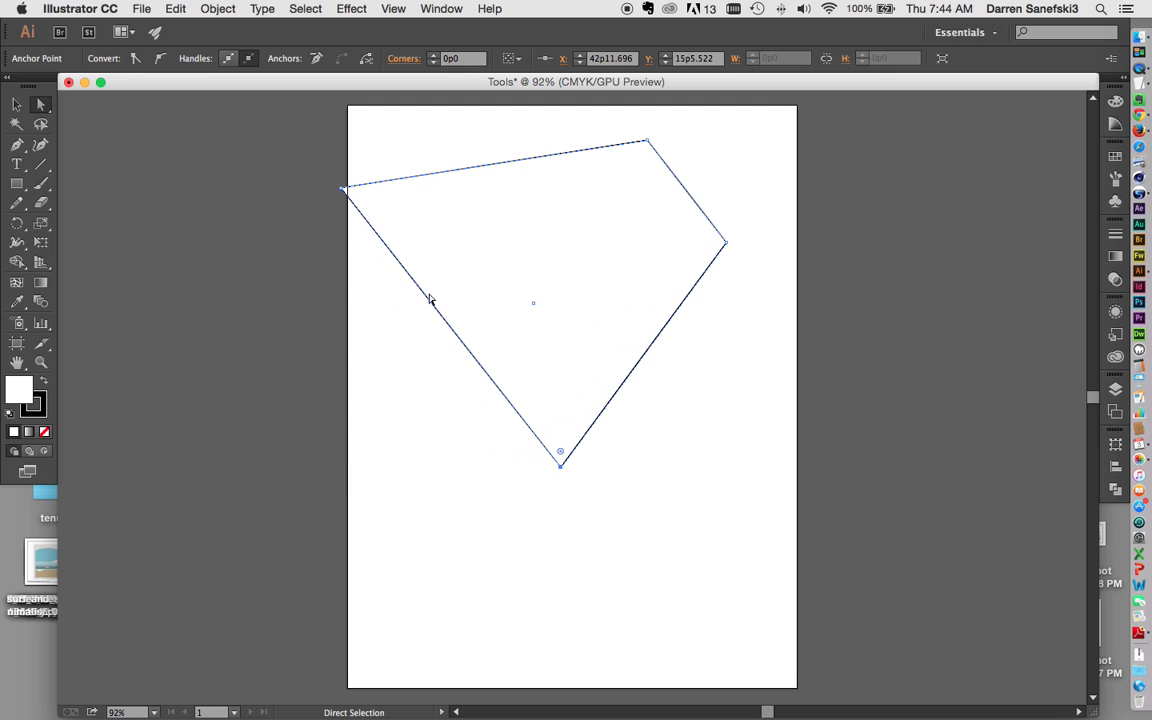
left_click_drag(343, 190, 491, 250)
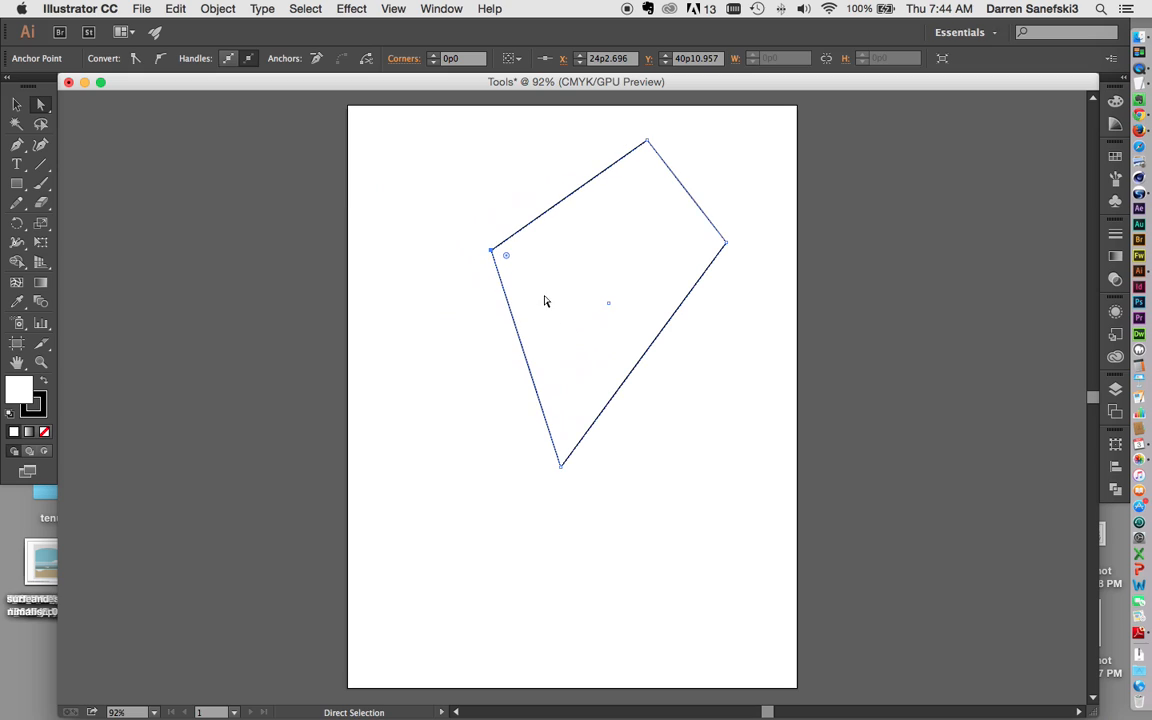
Move the whole kite-like shape down and right, and reshape its edges and points into a tall, narrow quadrilateral on the artboard's left half
left_click(611, 311)
left_click_drag(613, 310, 648, 393)
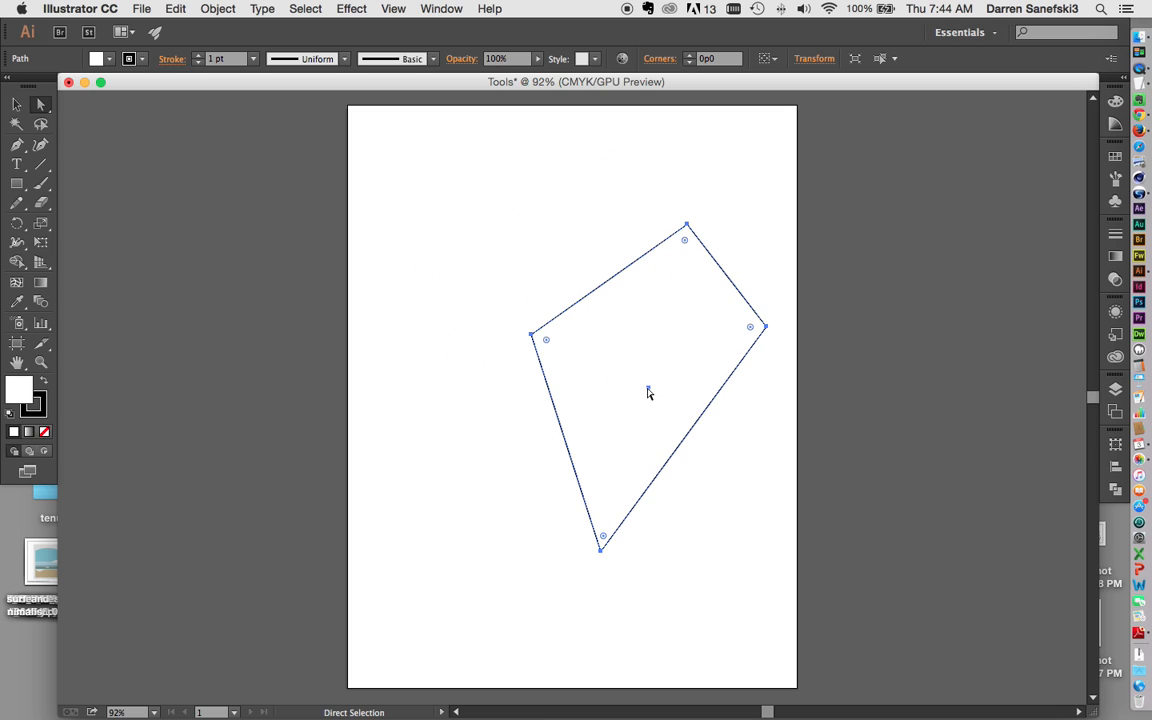
left_click(648, 210)
left_click_drag(636, 265, 545, 189)
left_click_drag(663, 224, 671, 192)
left_click_drag(491, 356, 557, 476)
left_click(725, 445)
left_click_drag(725, 445, 548, 401)
left_click_drag(526, 326, 411, 369)
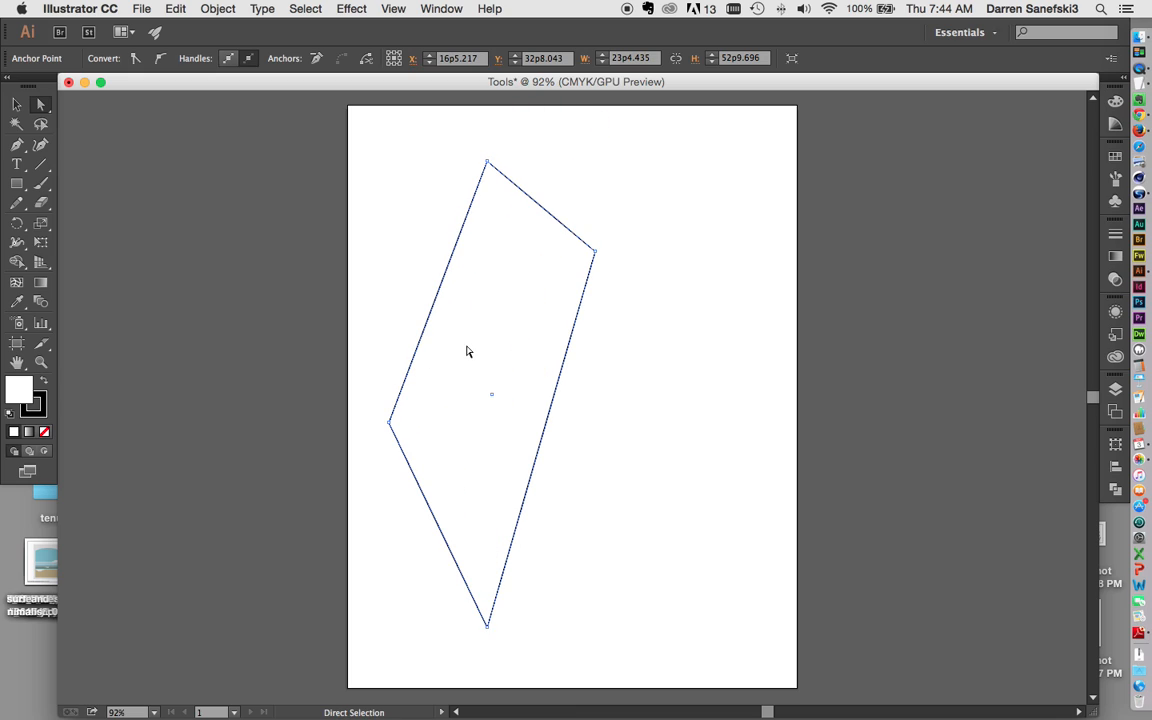
left_click(611, 212)
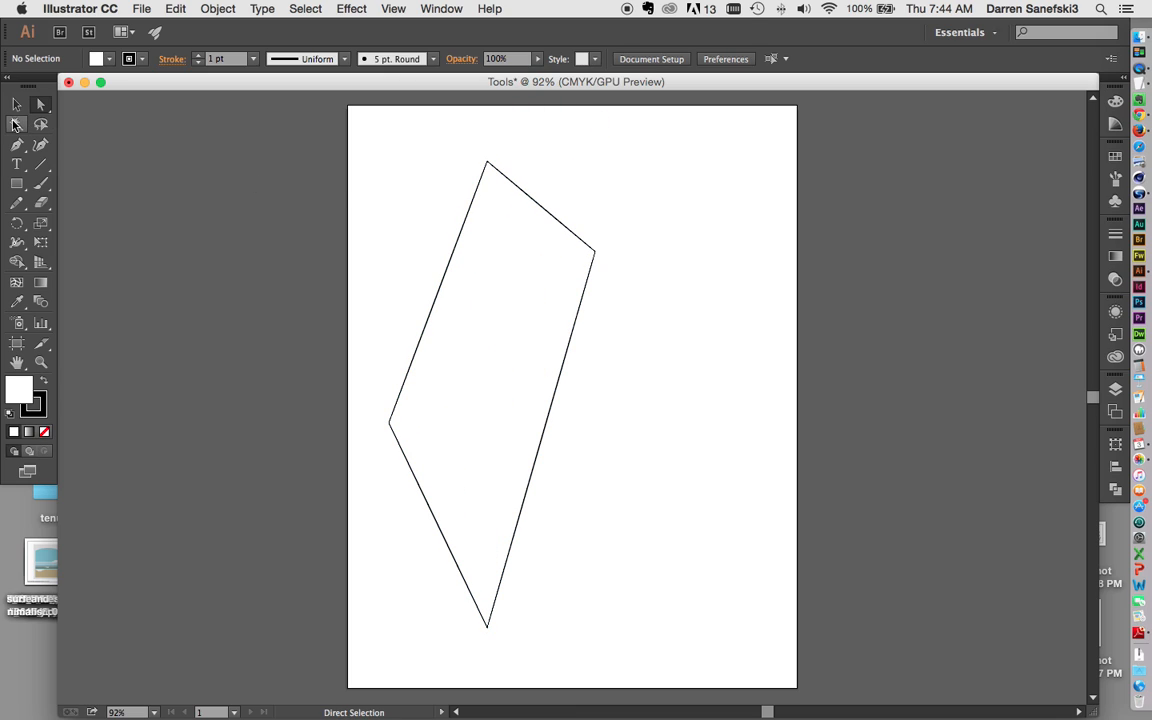
Select the whole quadrilateral with the Magic Wand
left_click(15, 124)
left_click_drag(487, 161, 661, 359)
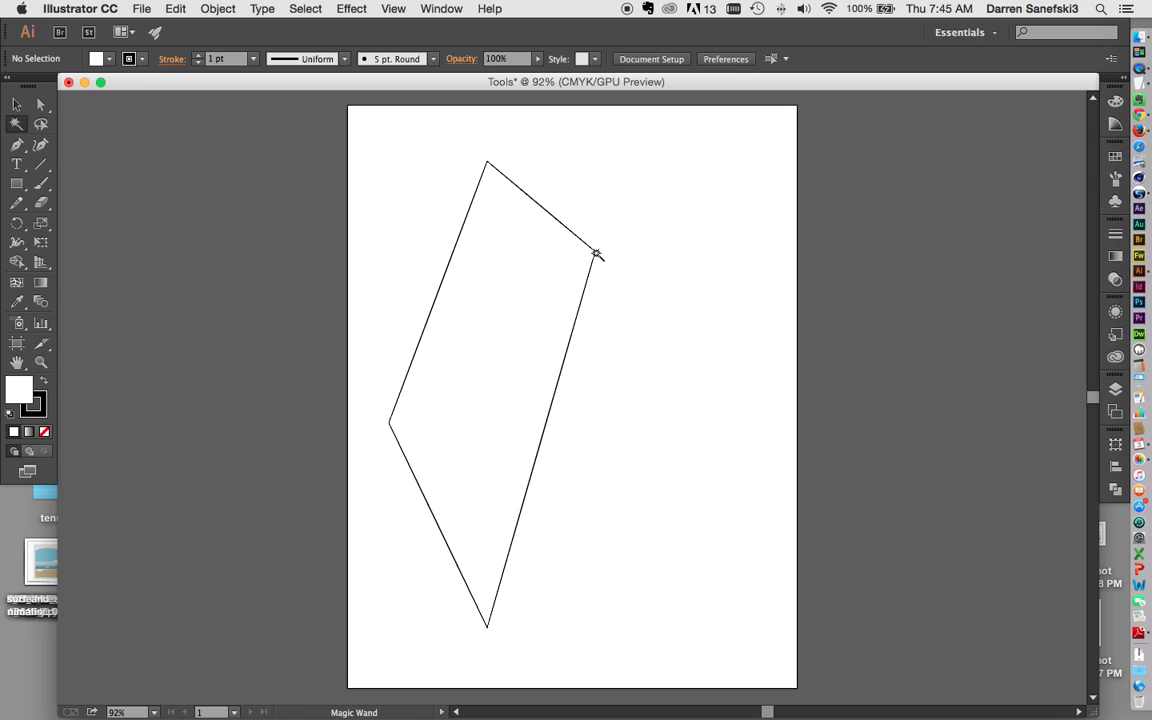
left_click(595, 254)
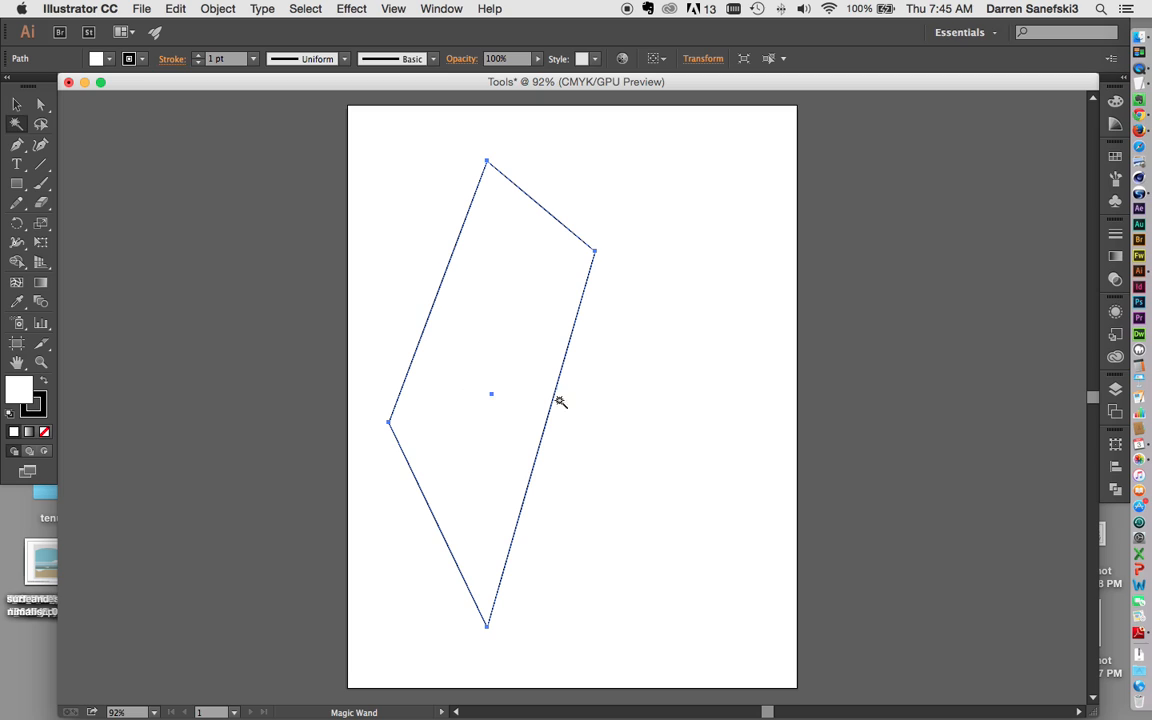
left_click(580, 376)
left_click(494, 346)
left_click(576, 347)
left_click(504, 321)
Lasso the quadrilateral's top and right anchor points and move them together down-right and back to slightly below their starting place
left_click(40, 124)
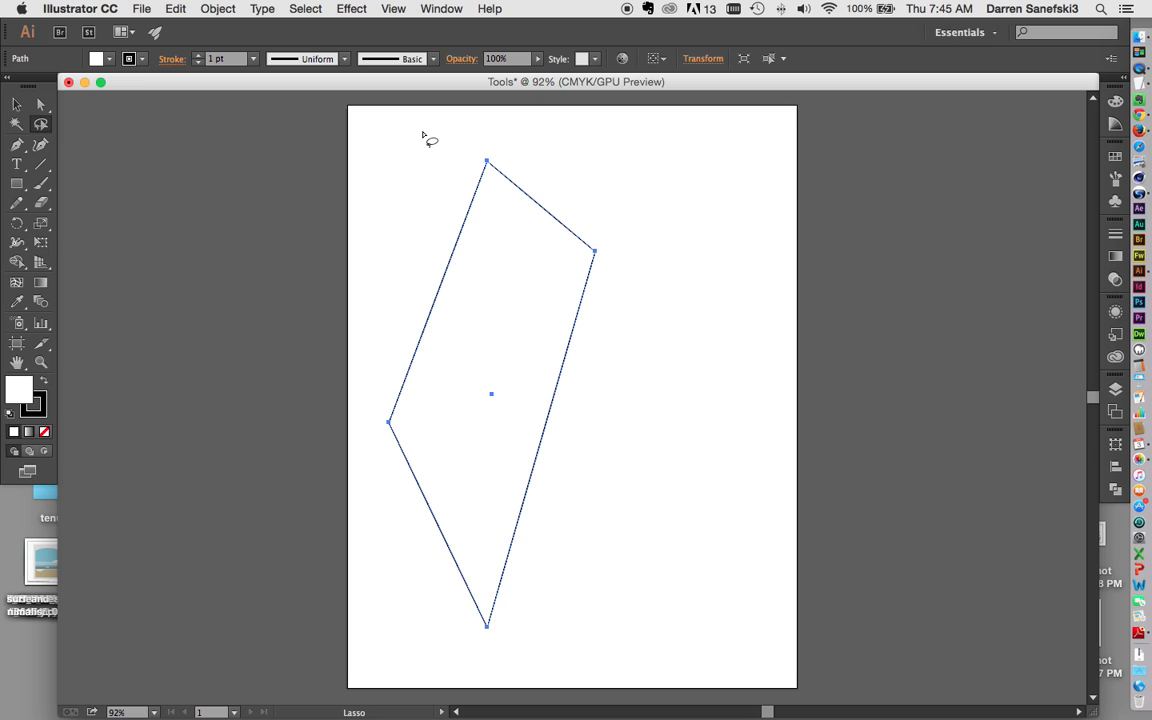
mouse_move(413, 160)
left_mouse_down()
mouse_move(446, 127)
mouse_move(613, 163)
mouse_move(663, 293)
mouse_move(357, 198)
mouse_move(393, 152)
left_mouse_up()
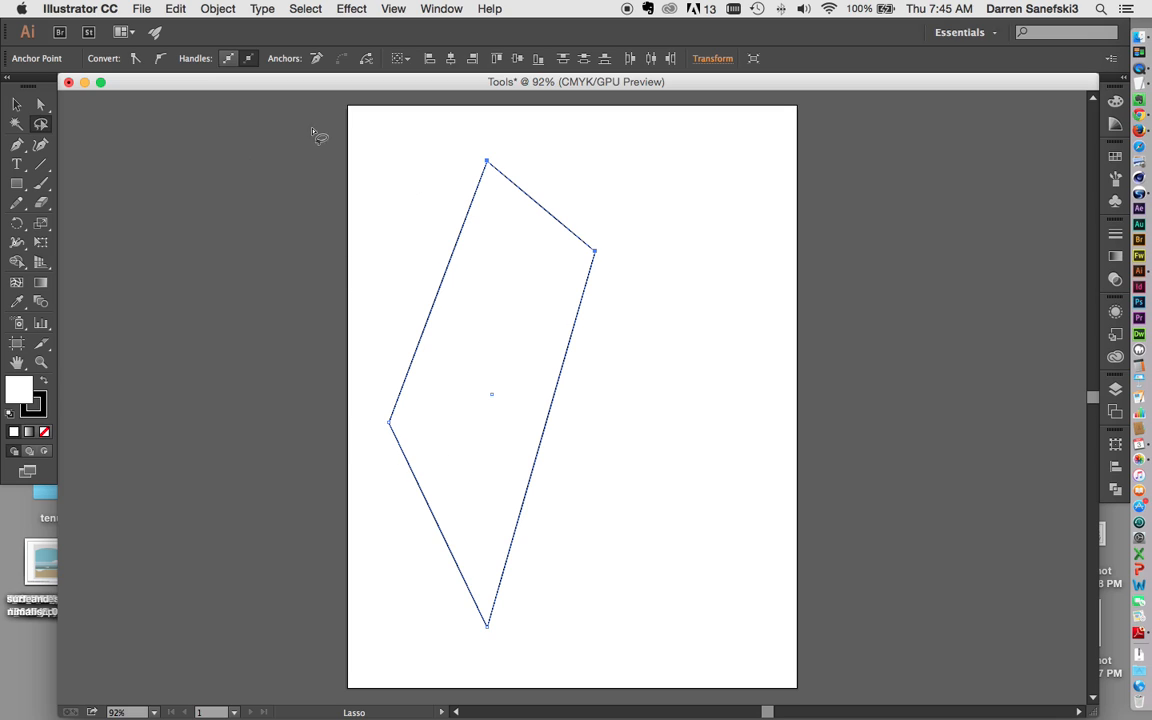
left_click(40, 104)
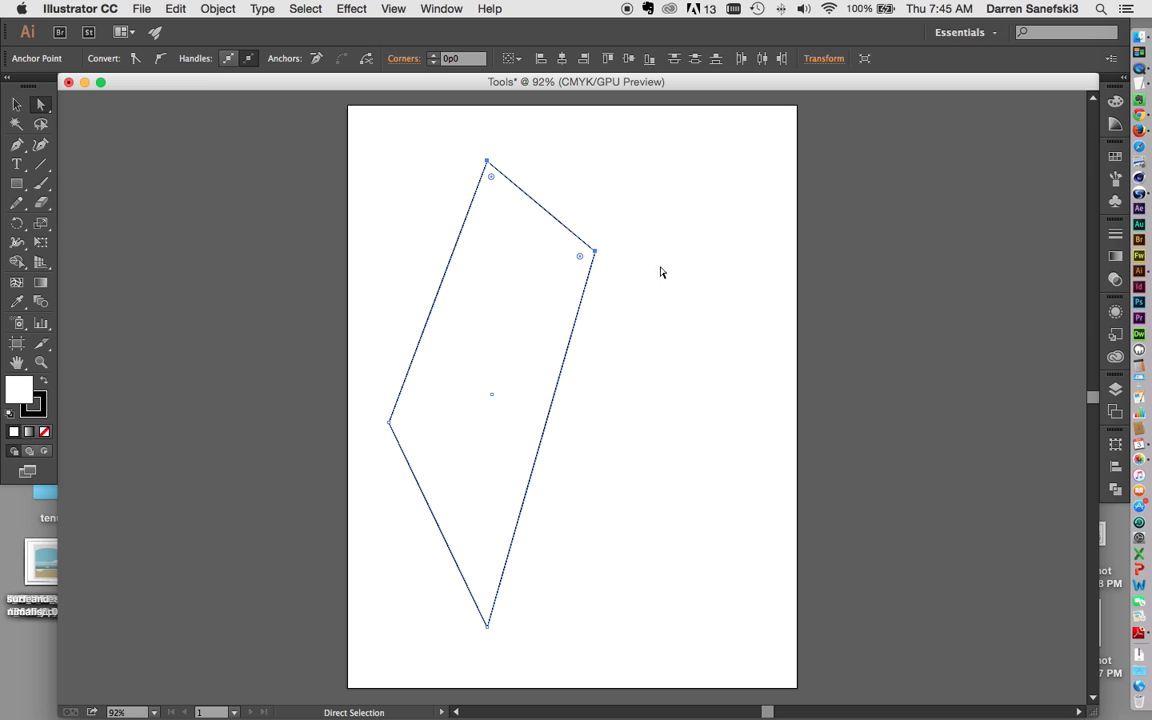
left_click_drag(596, 253, 685, 320)
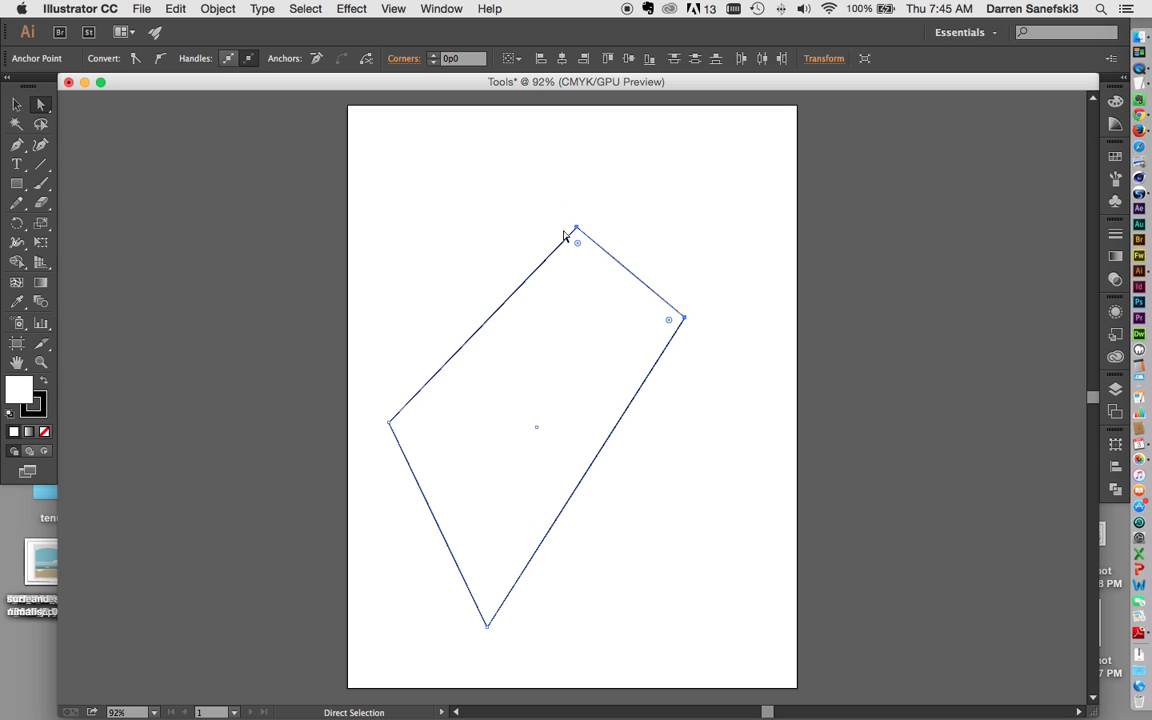
left_click_drag(577, 232, 487, 178)
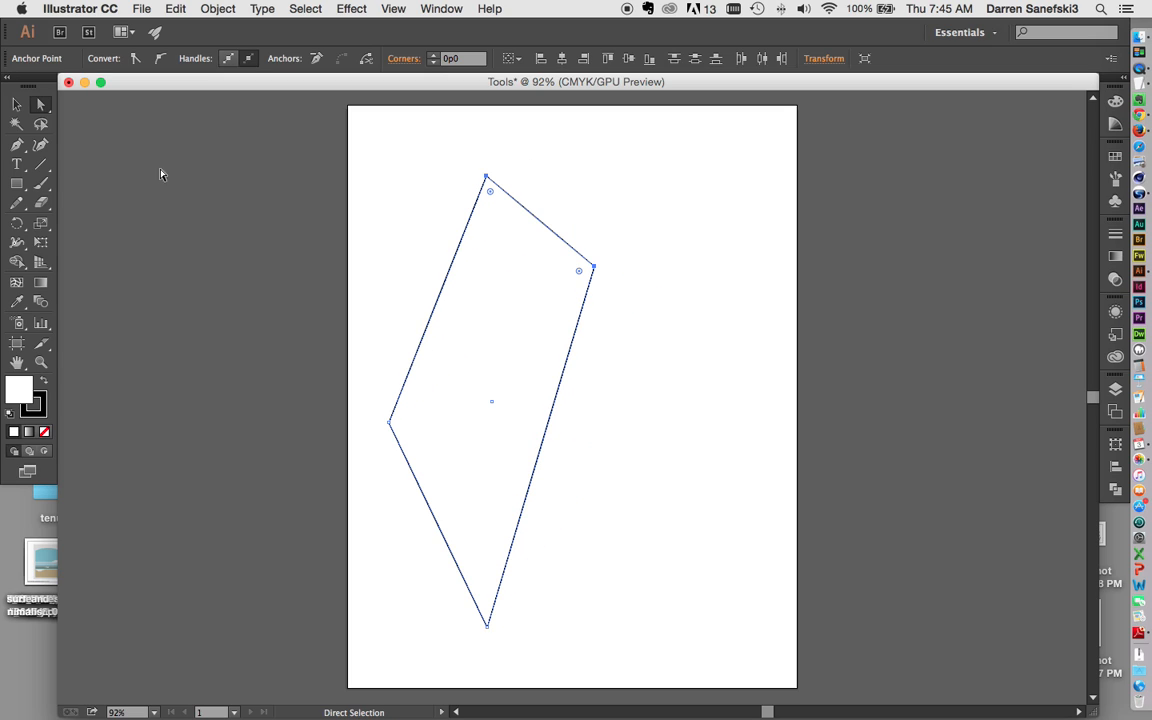
Lasso the top, right and left anchor points and move them together to the right, keeping the bottom point fixed
left_click(40, 124)
mouse_move(378, 400)
left_mouse_down()
mouse_move(392, 451)
mouse_move(433, 406)
mouse_move(473, 279)
mouse_move(524, 254)
mouse_move(624, 312)
mouse_move(657, 176)
mouse_move(565, 122)
mouse_move(503, 137)
mouse_move(438, 220)
mouse_move(378, 402)
left_mouse_up()
left_click(40, 106)
left_click_drag(486, 178, 646, 187)
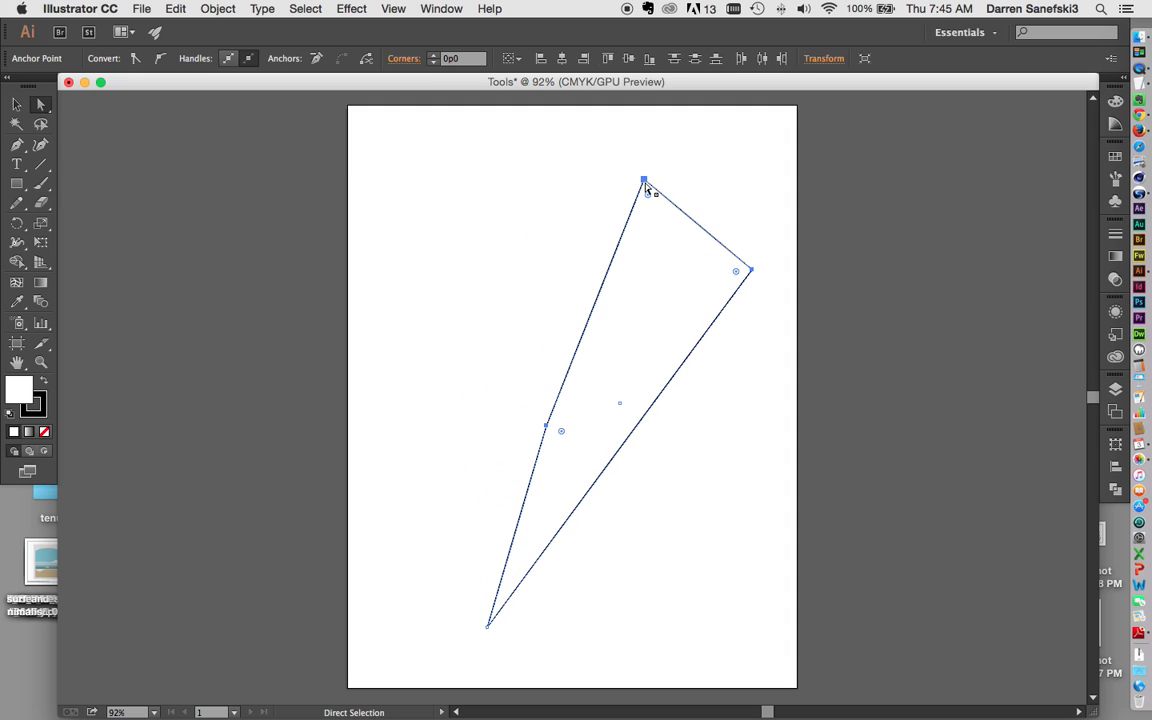
Select only the left, bottom and right anchor points with Direct Selection and move them together slightly to the left
left_click(535, 190)
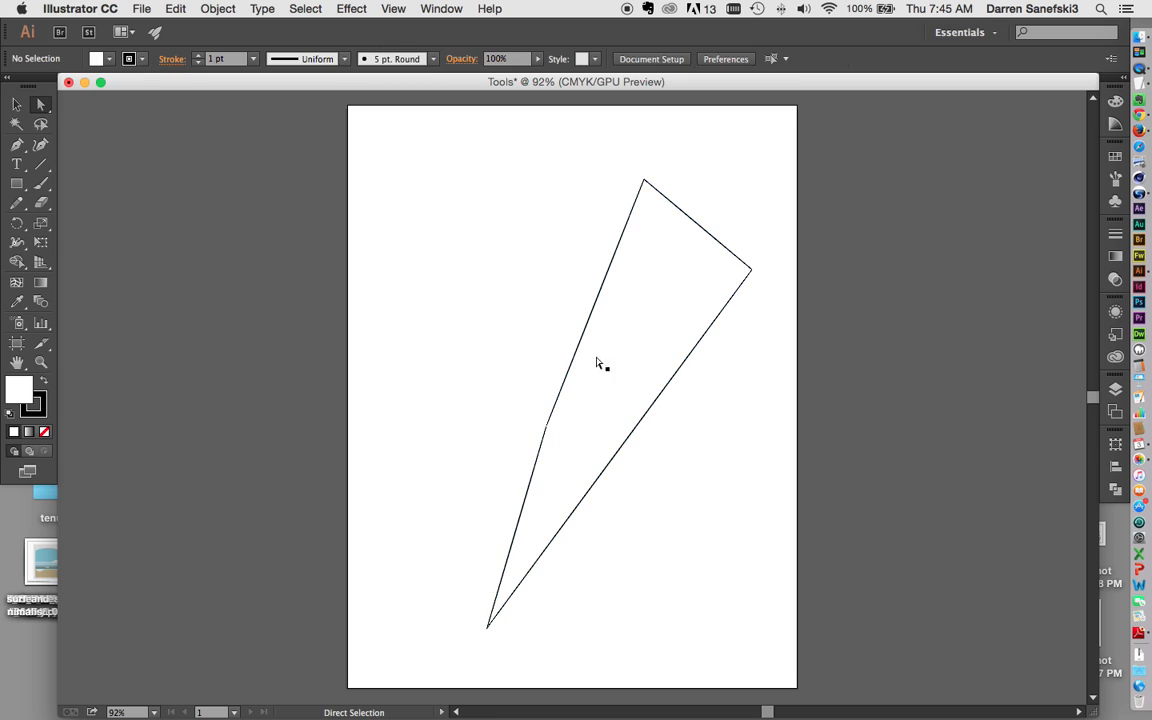
left_click(545, 429)
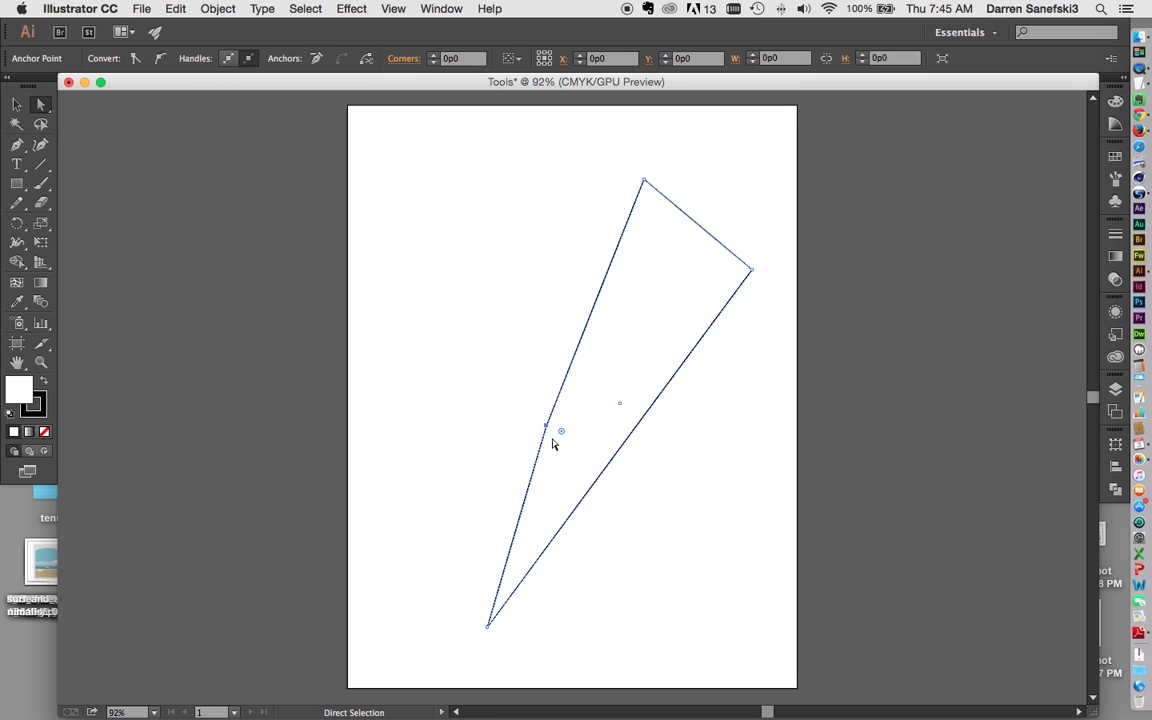
left_click(488, 627, "shift")
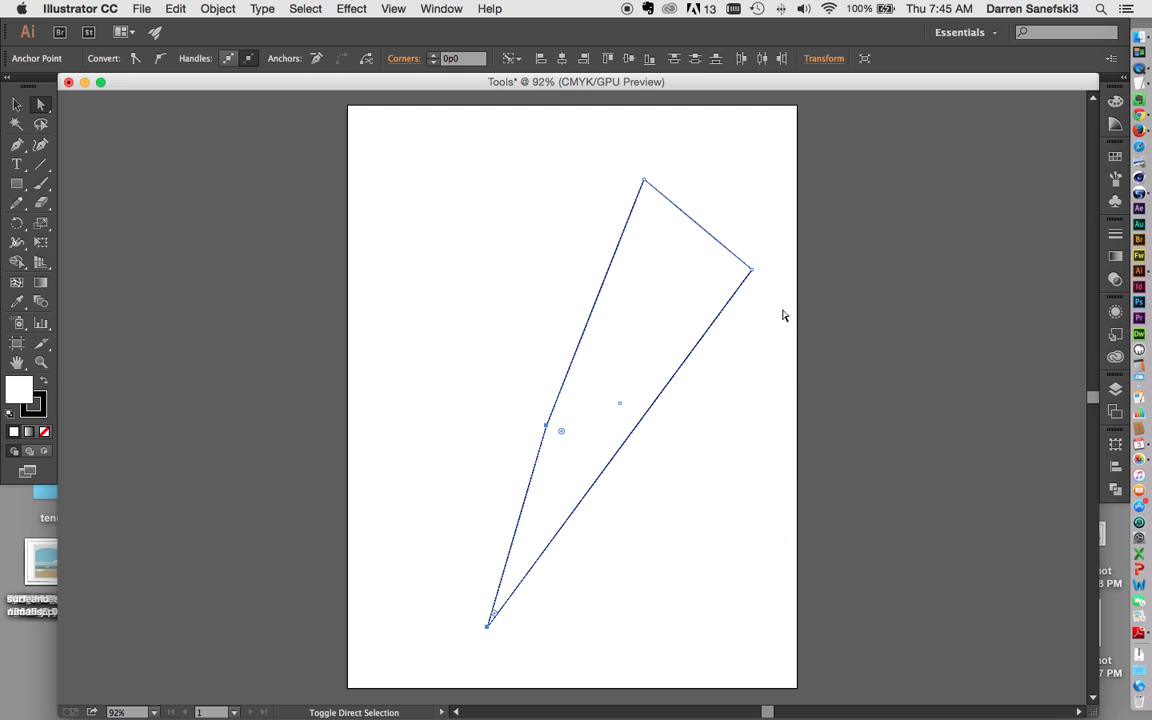
left_click(751, 271, "shift")
left_click_drag(753, 275, 723, 274)
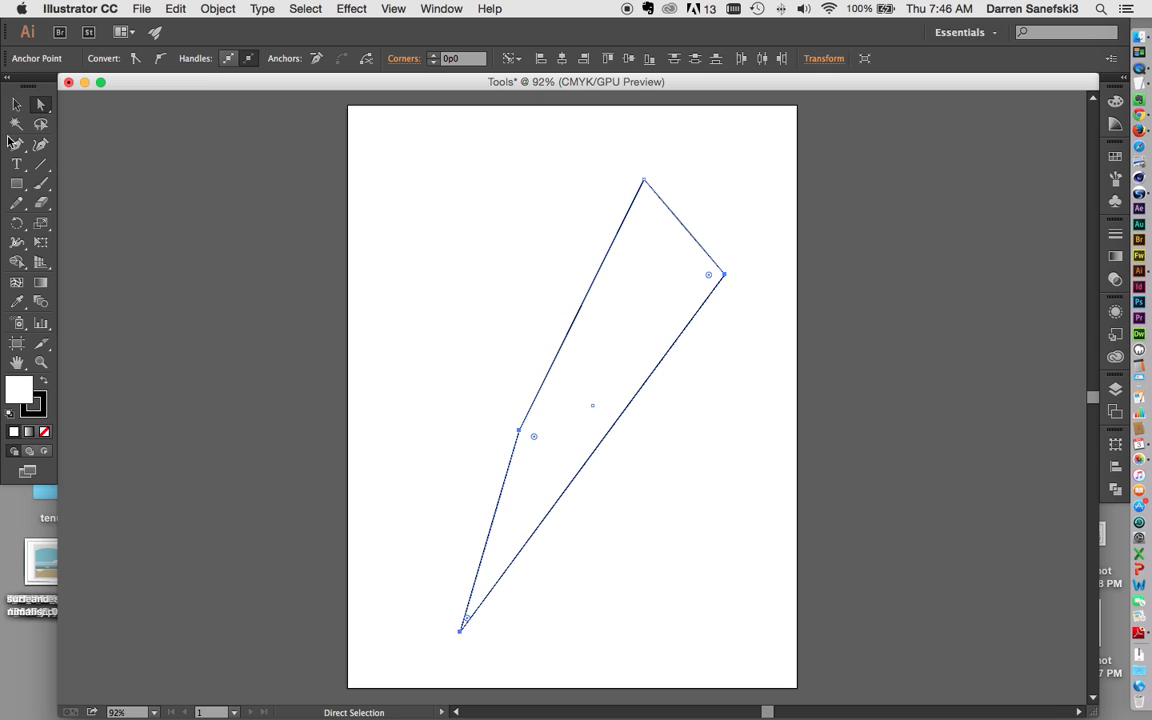